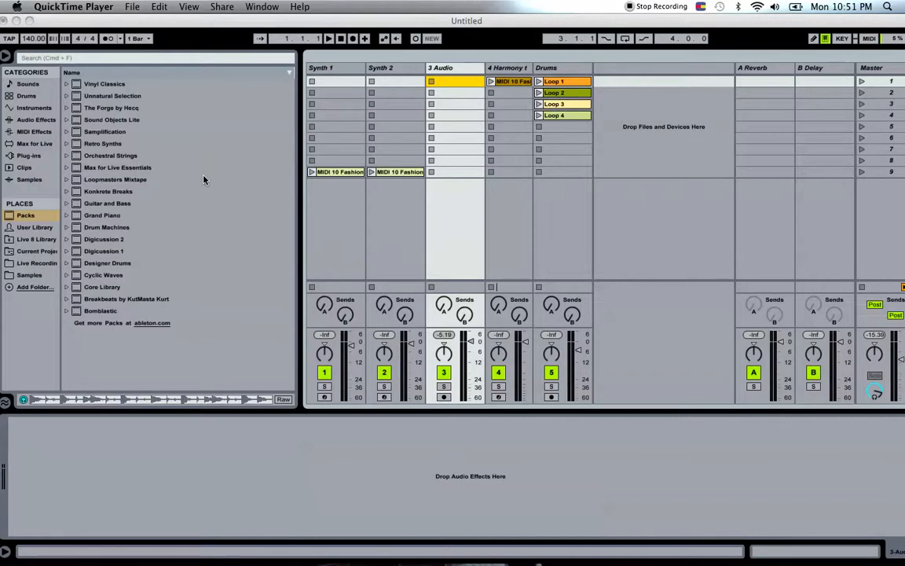
# Switch to iTunes, add the song Fashion Killa to the first clip slot of the 3 Audio track, and open the clip's sample view.
pyautogui.moveTo(464, 563)
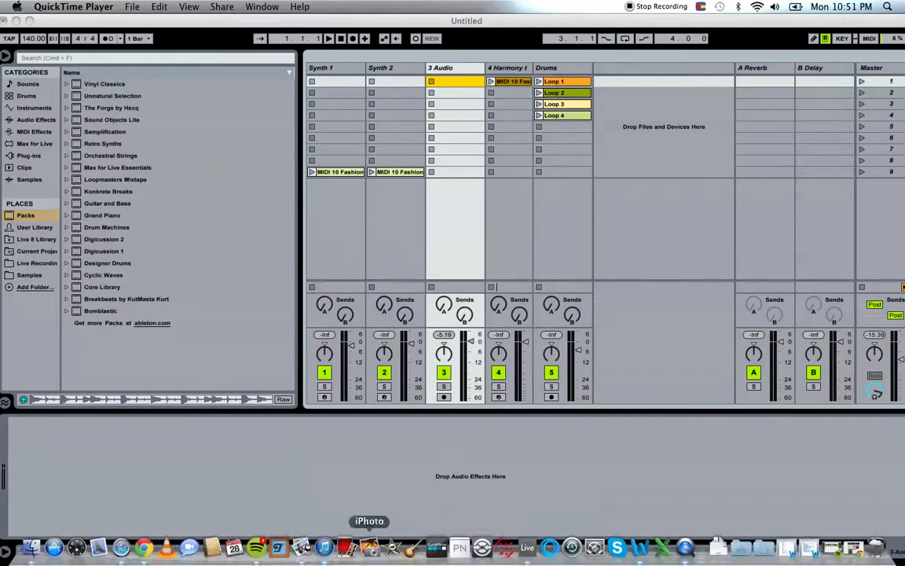
pyautogui.click(329, 556)
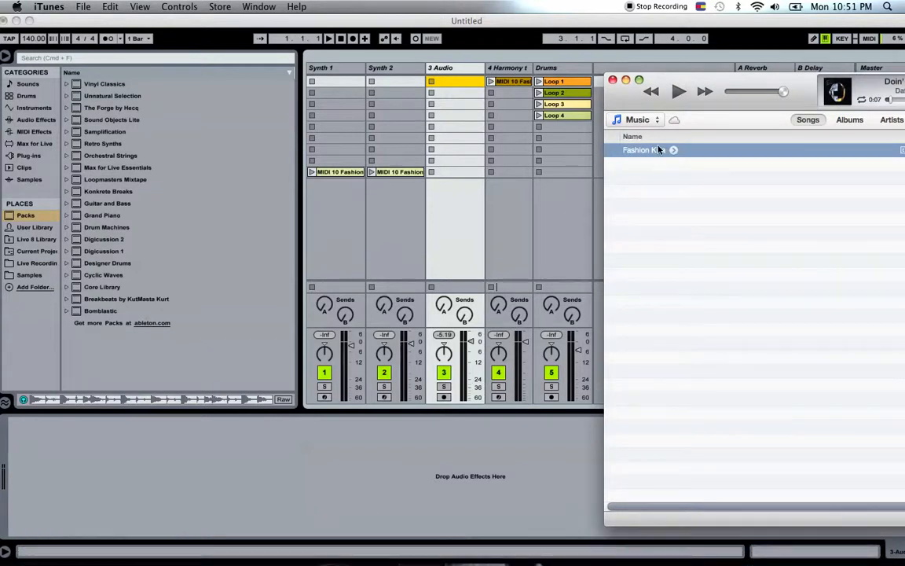
pyautogui.moveTo(653, 152); pyautogui.dragTo(474, 88)
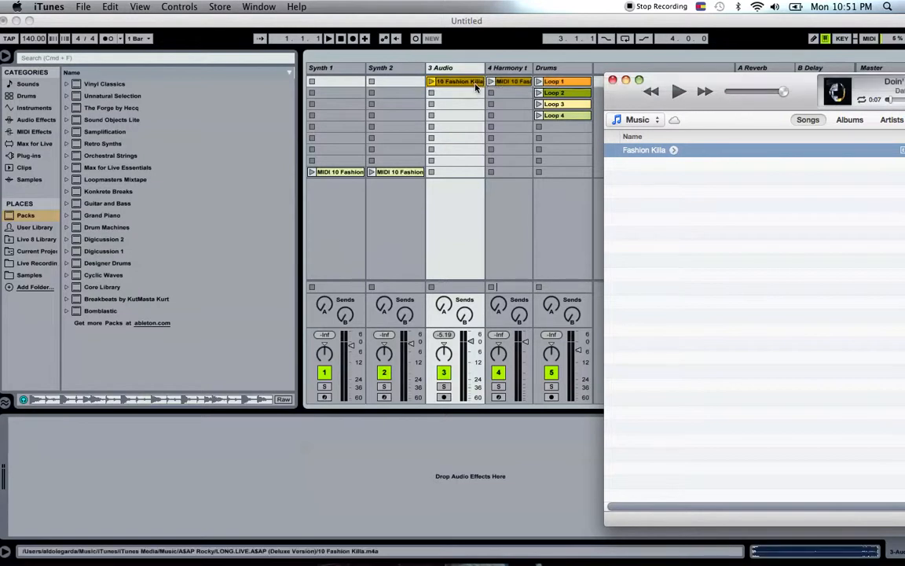
pyautogui.click(463, 84)
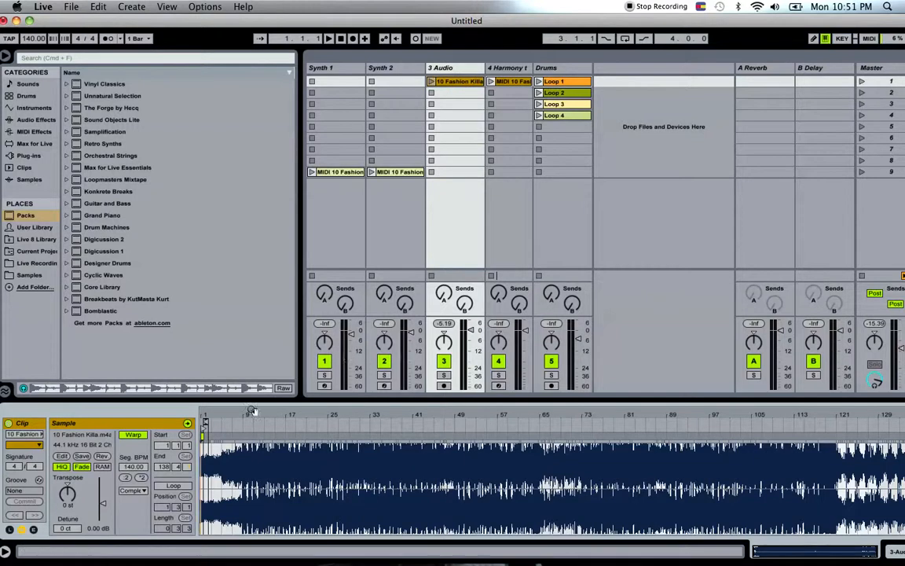
# Set a four-bar loop on the Fashion Killa clip starting at bar 1, turn looping on, and stop the clip.
pyautogui.moveTo(226, 417); pyautogui.dragTo(227, 483)
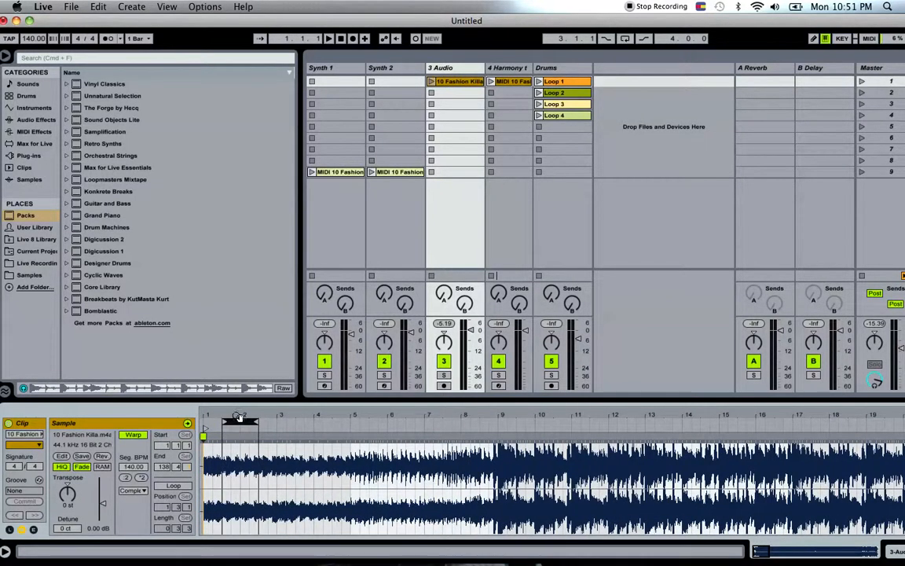
pyautogui.moveTo(234, 420); pyautogui.dragTo(216, 421)
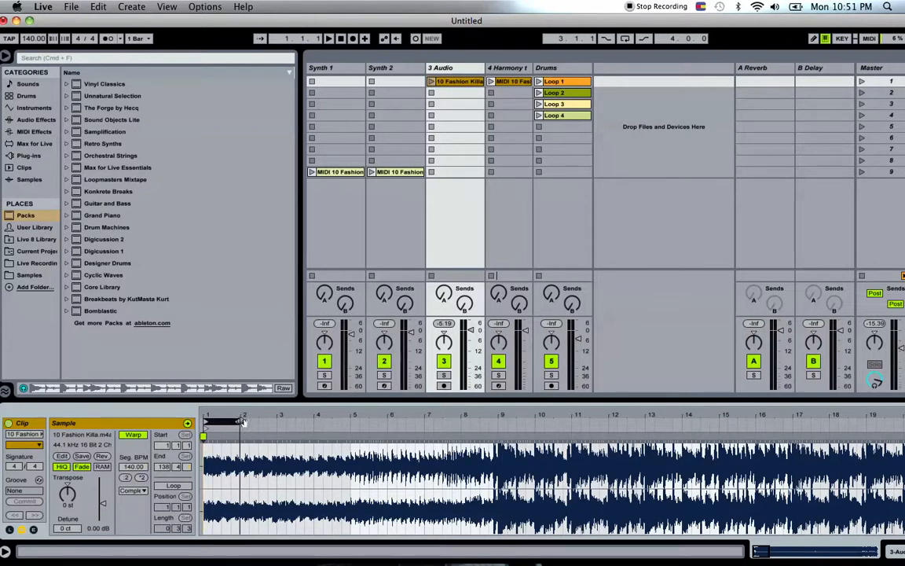
pyautogui.click(430, 82)
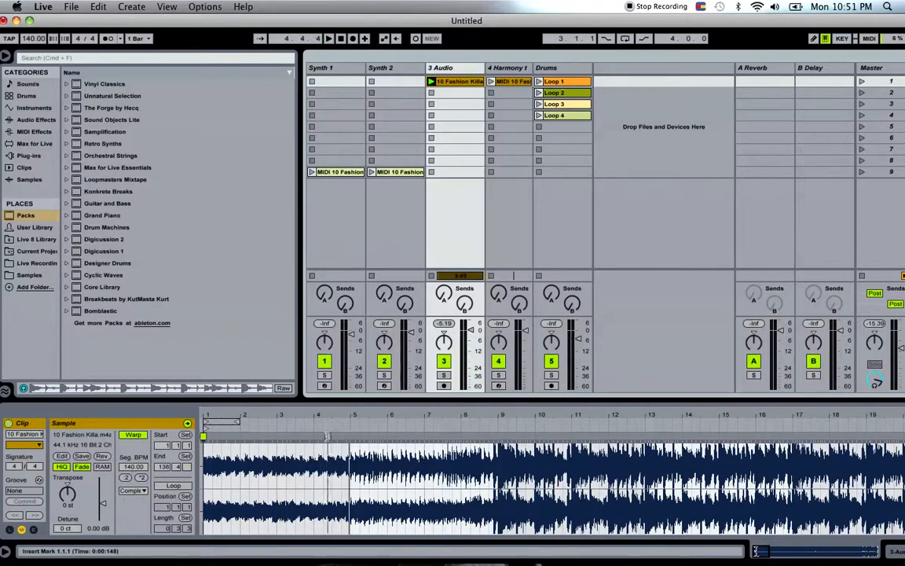
pyautogui.moveTo(235, 423); pyautogui.dragTo(350, 422)
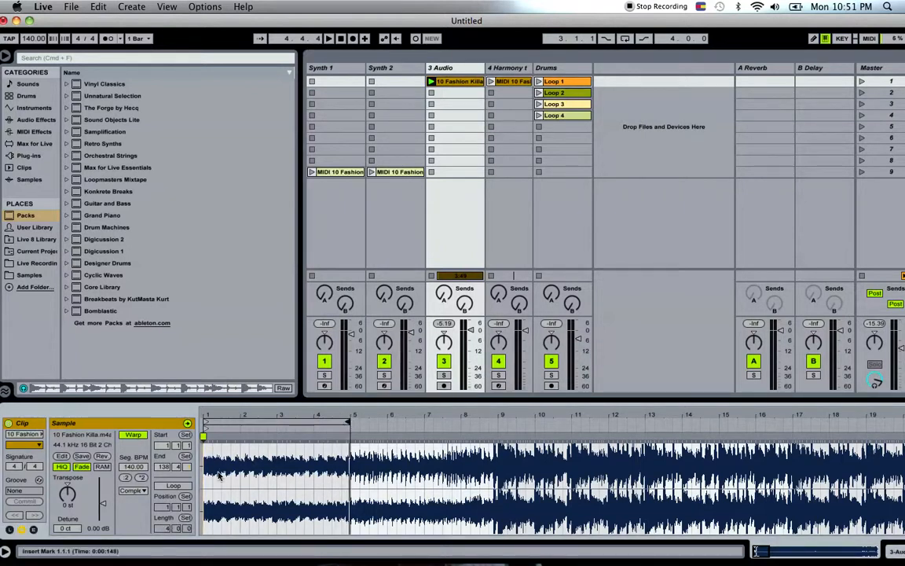
pyautogui.click(174, 485)
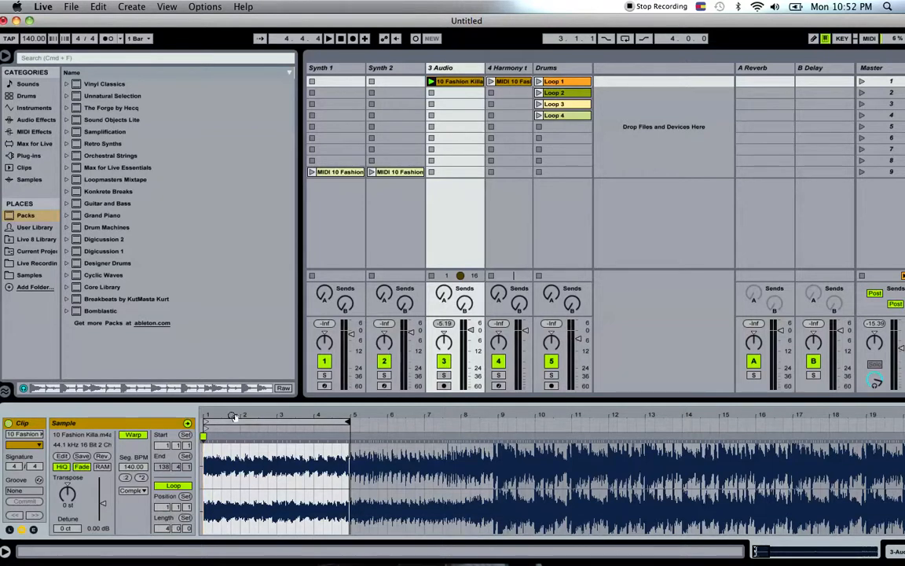
pyautogui.click(431, 276)
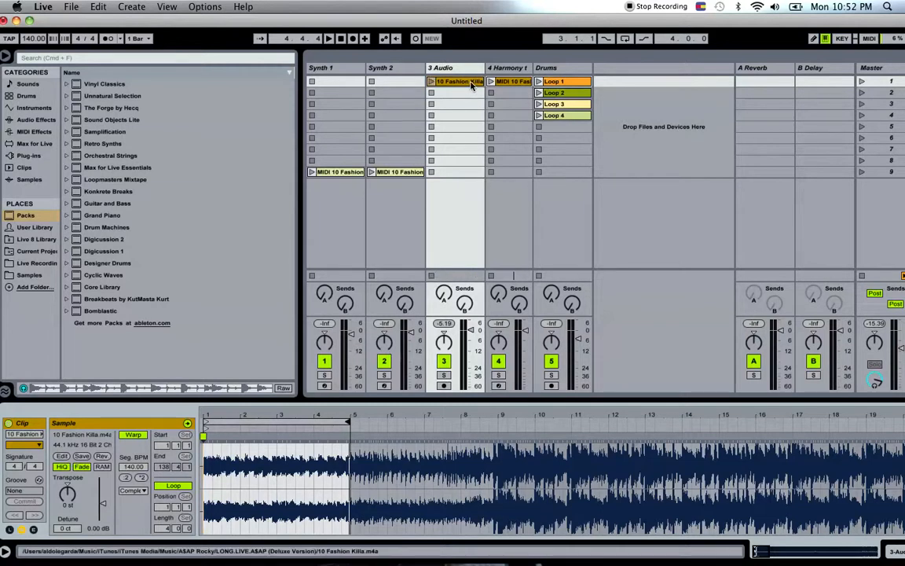
# Convert the harmony of the Fashion Killa clip to a new MIDI track and play the resulting clip.
pyautogui.rightClick(474, 86)
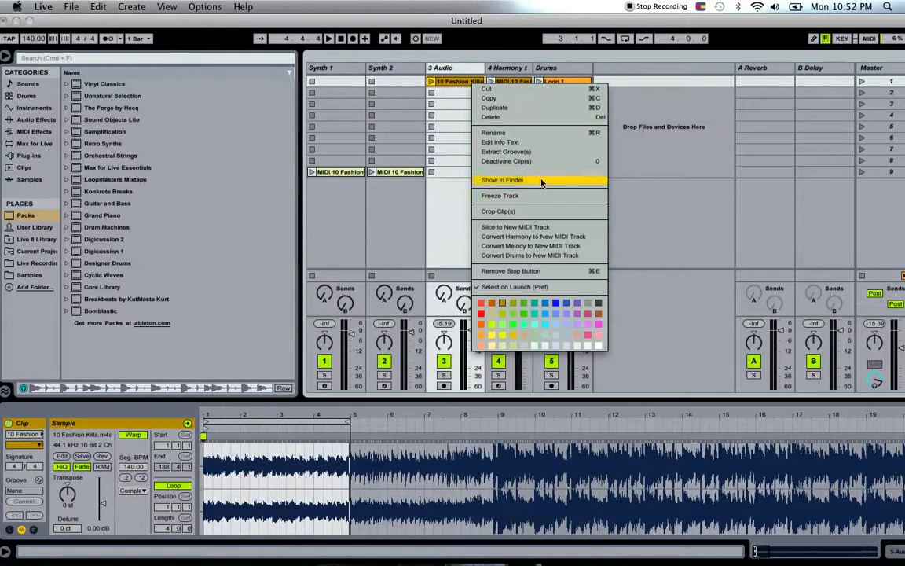
pyautogui.click(543, 237)
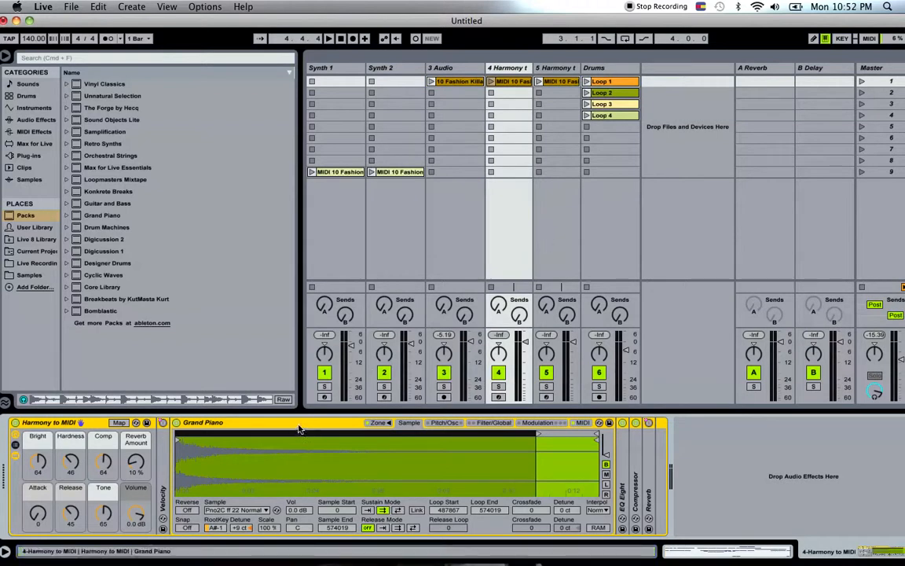
pyautogui.click(490, 81)
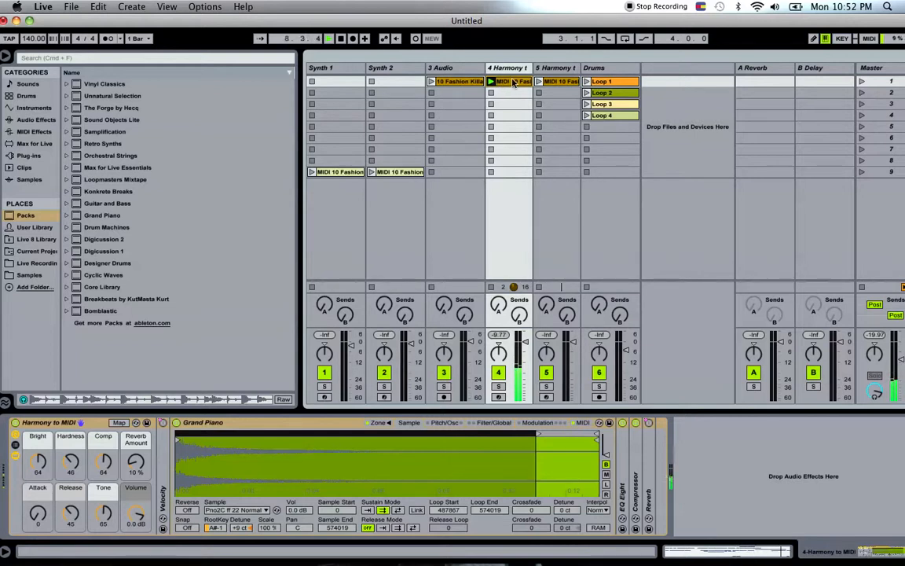
# Open the notes of the 4 Harmony track's MIDI clip in an enlarged piano roll and play the clip to check them.
pyautogui.click(513, 82)
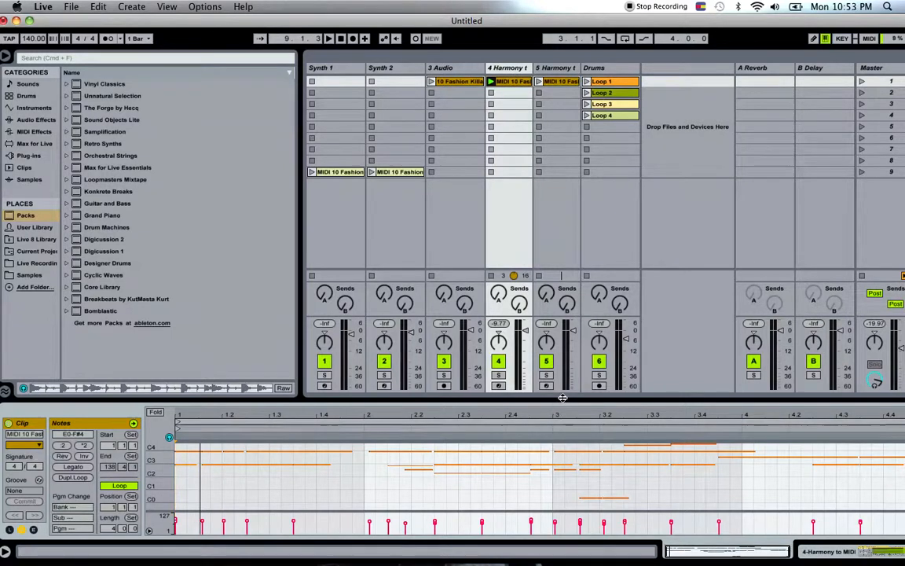
pyautogui.moveTo(561, 399); pyautogui.dragTo(560, 194)
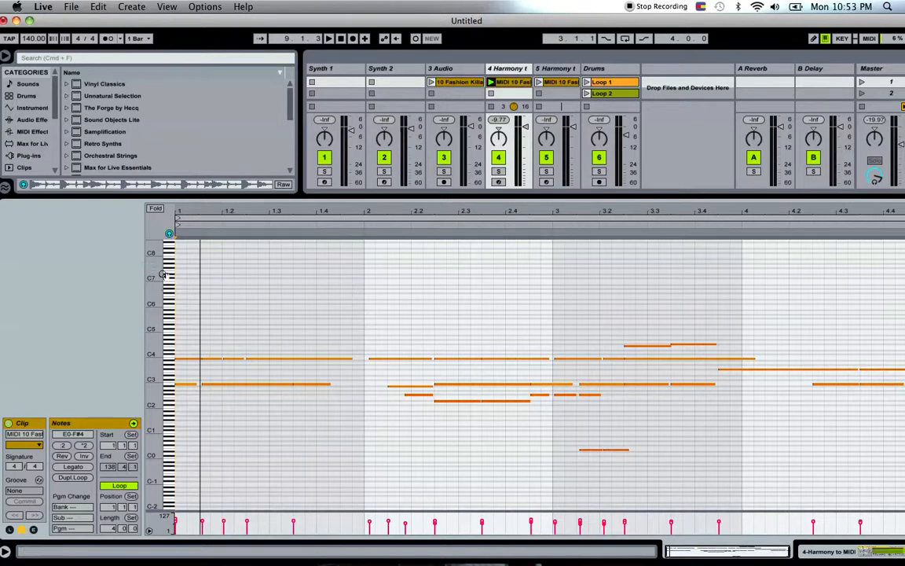
pyautogui.moveTo(151, 280); pyautogui.dragTo(198, 265)
pyautogui.scroll(-2, 292, 336)
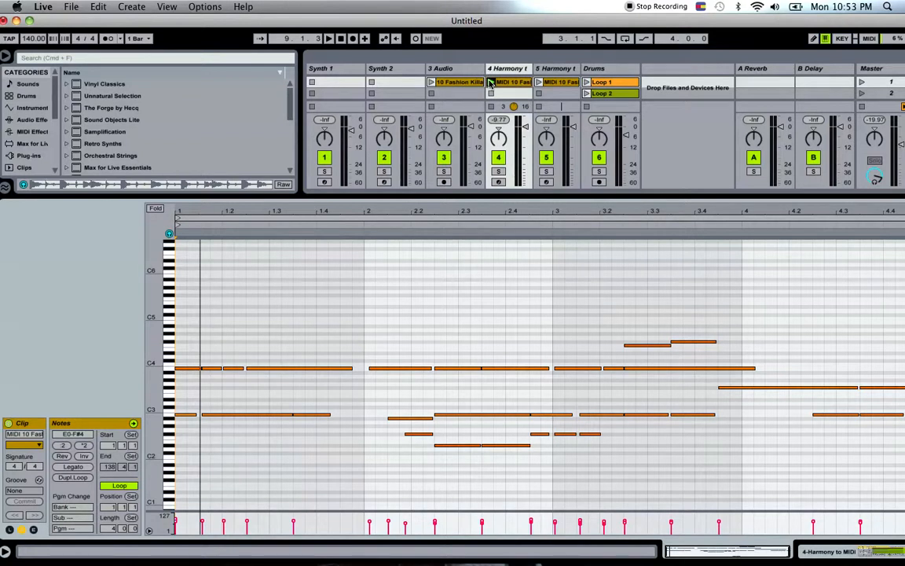
pyautogui.click(491, 82)
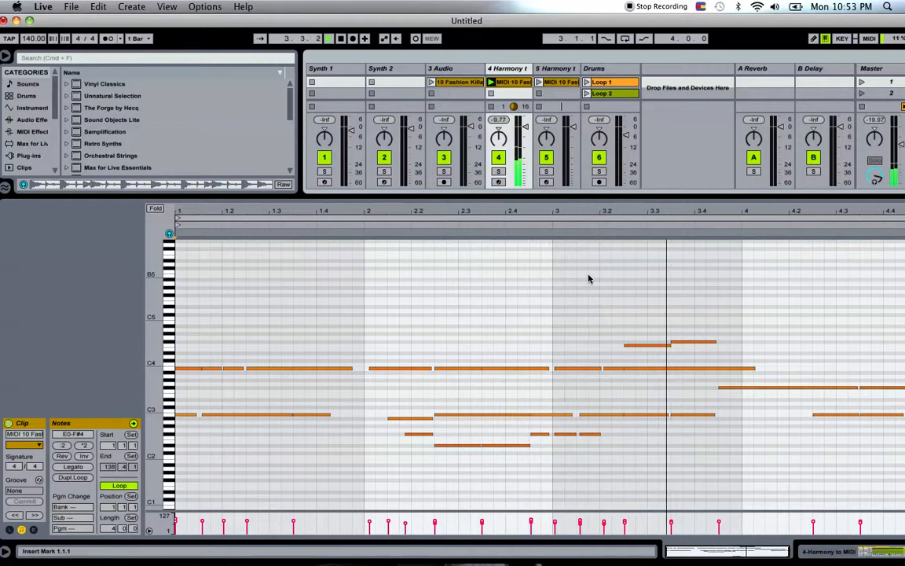
pyautogui.press('space')
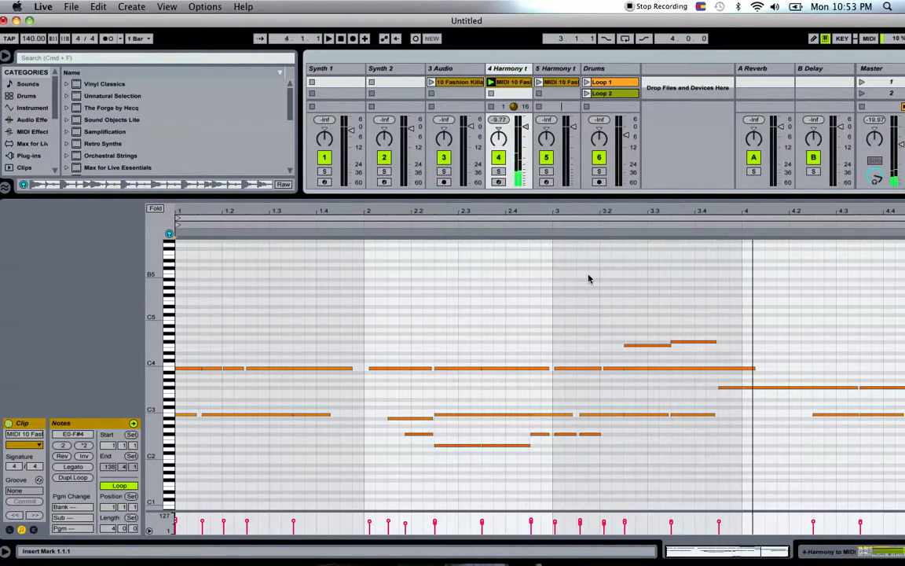
# Delete the F4 note in the second half of bar 3 and play the harmony clip again.
pyautogui.click(629, 347)
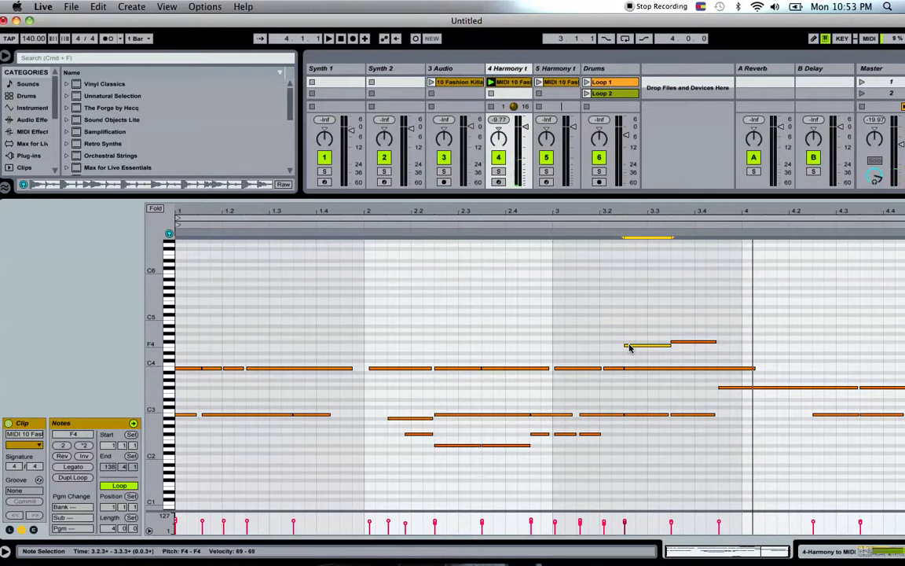
pyautogui.press('Delete')
pyautogui.press('space')
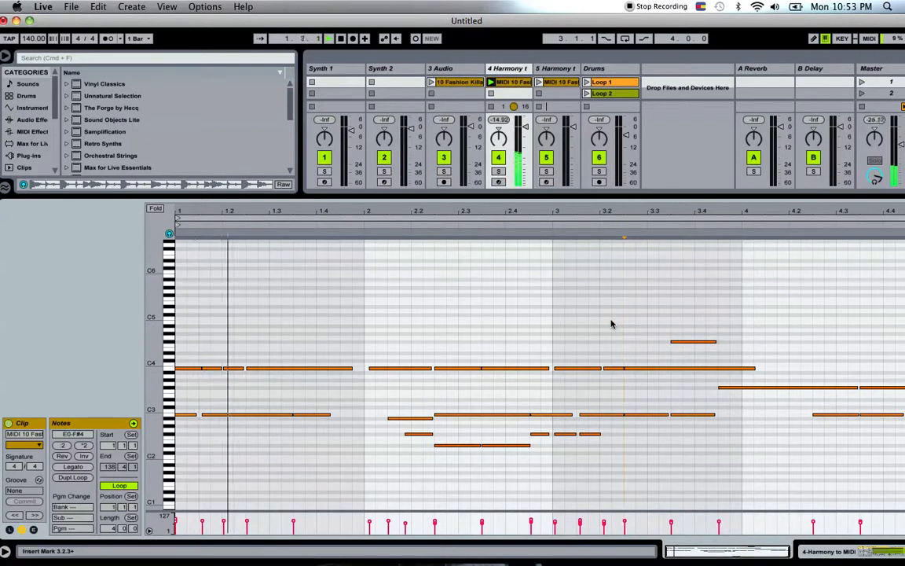
pyautogui.moveTo(631, 23); pyautogui.dragTo(612, 24)
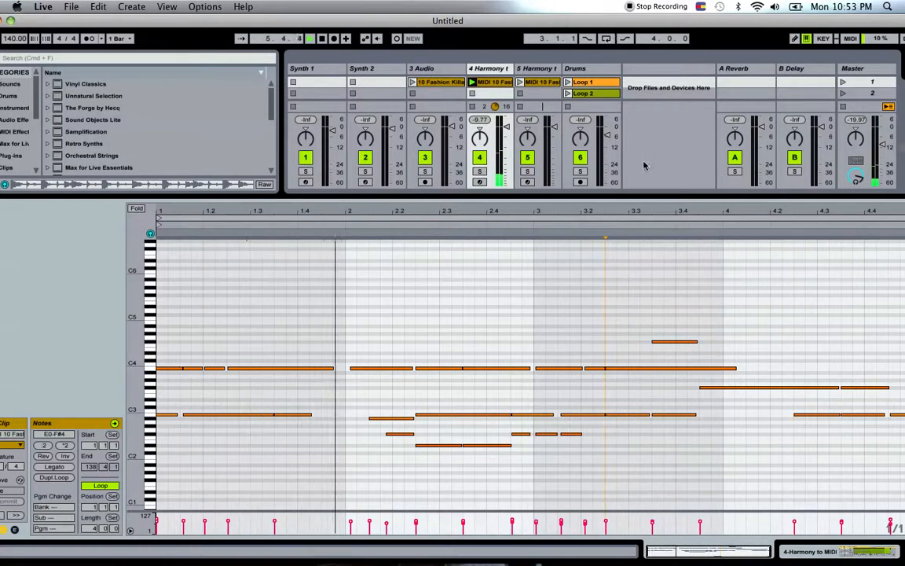
# Shift the B3 notes near the starts of bars 2 and 3 onto 2.1.1 and 3.1.1, and stop playback.
pyautogui.scroll(-5, 652, 283)
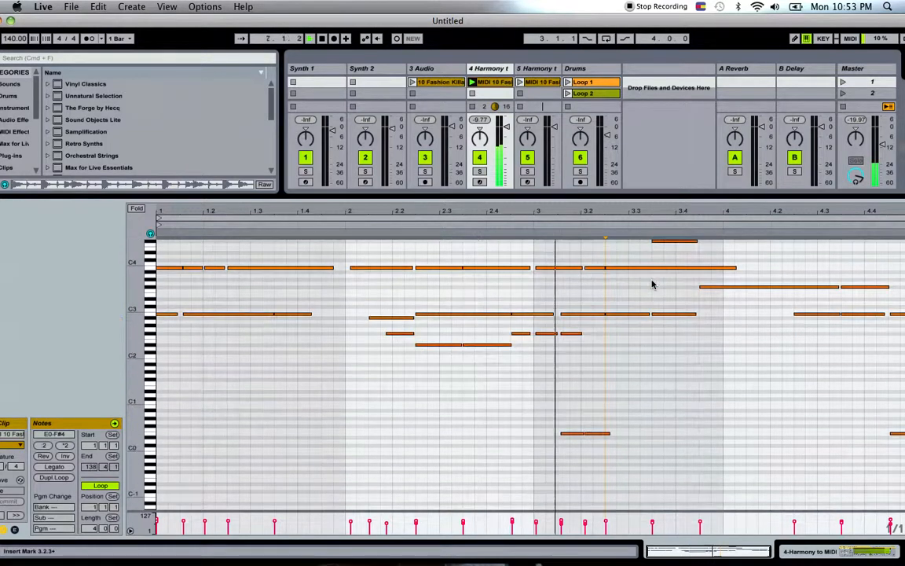
pyautogui.scroll(2, 652, 284)
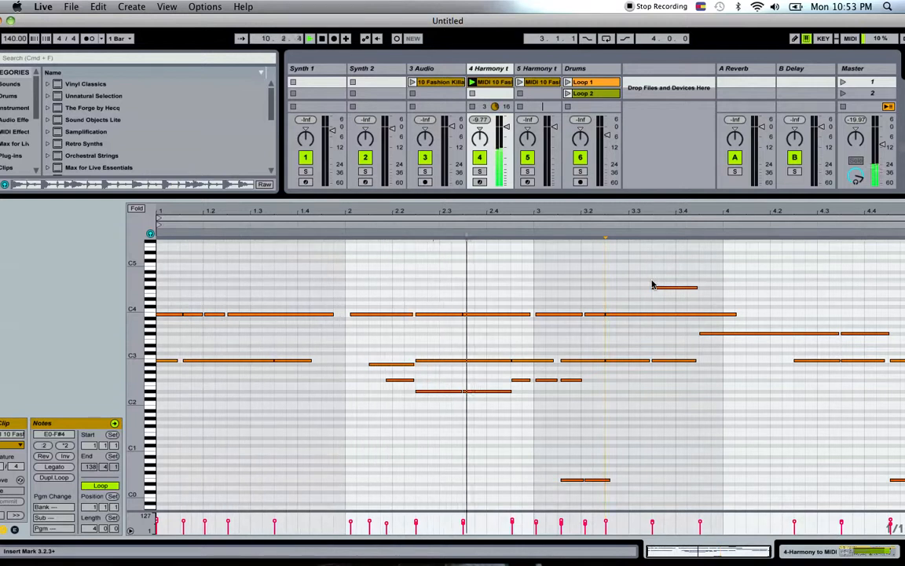
pyautogui.moveTo(357, 315); pyautogui.dragTo(352, 315)
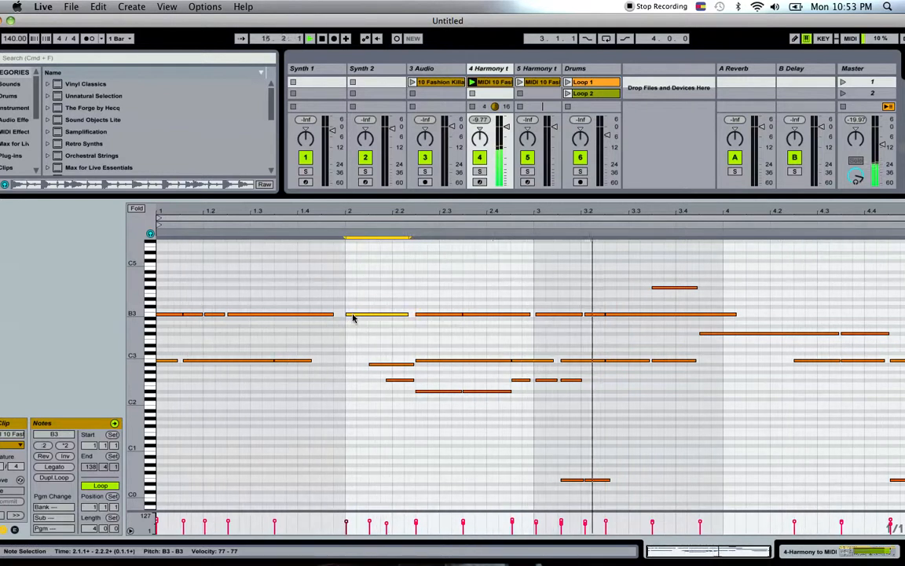
pyautogui.click(547, 315)
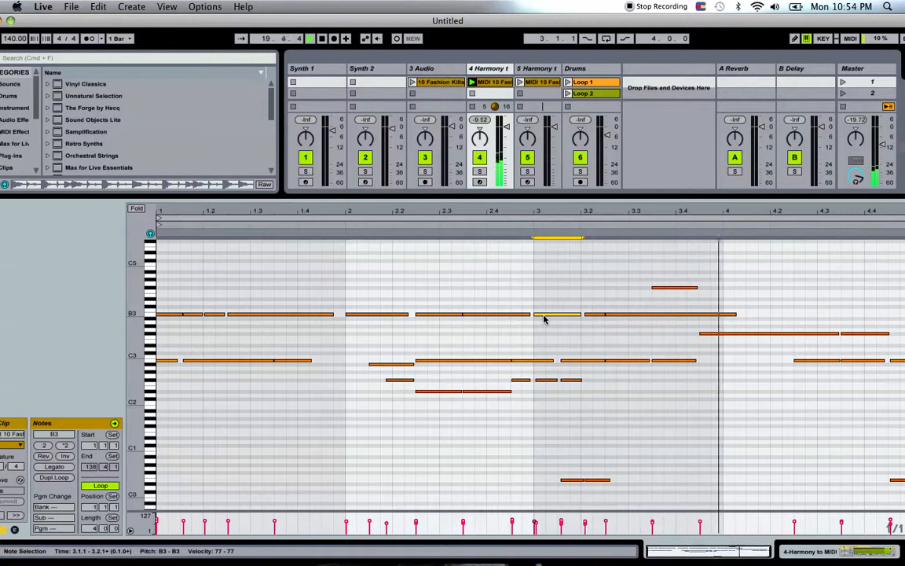
pyautogui.press('space')
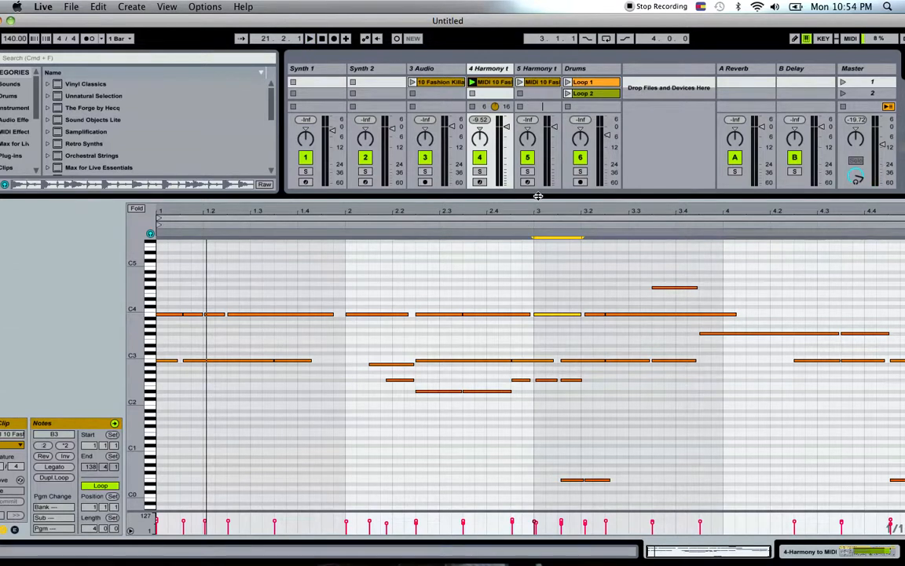
# Move the edited harmony clip to the first slot of Synth 2, audition it, and place a duplicate in the first slot of Synth 1.
pyautogui.moveTo(538, 194); pyautogui.dragTo(541, 340)
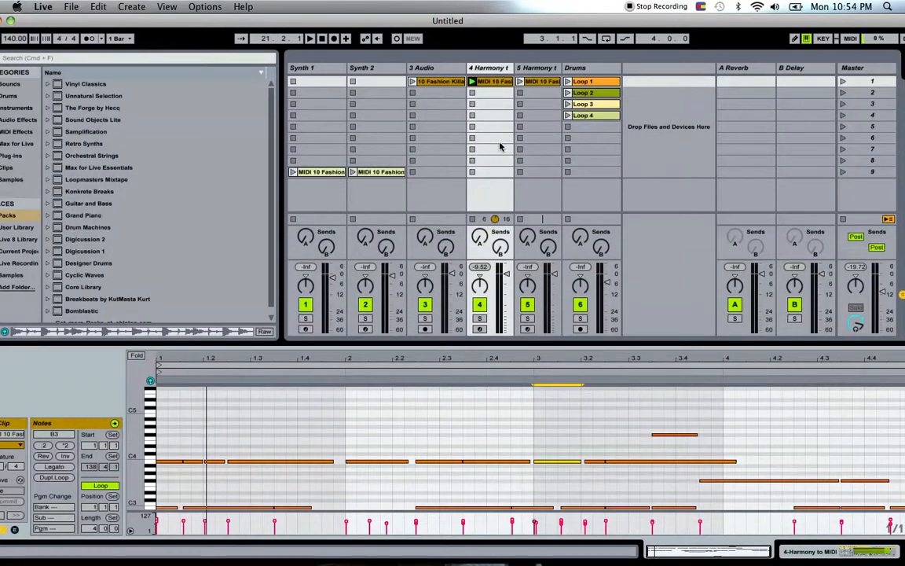
pyautogui.click(498, 84)
pyautogui.moveTo(481, 84); pyautogui.dragTo(396, 88)
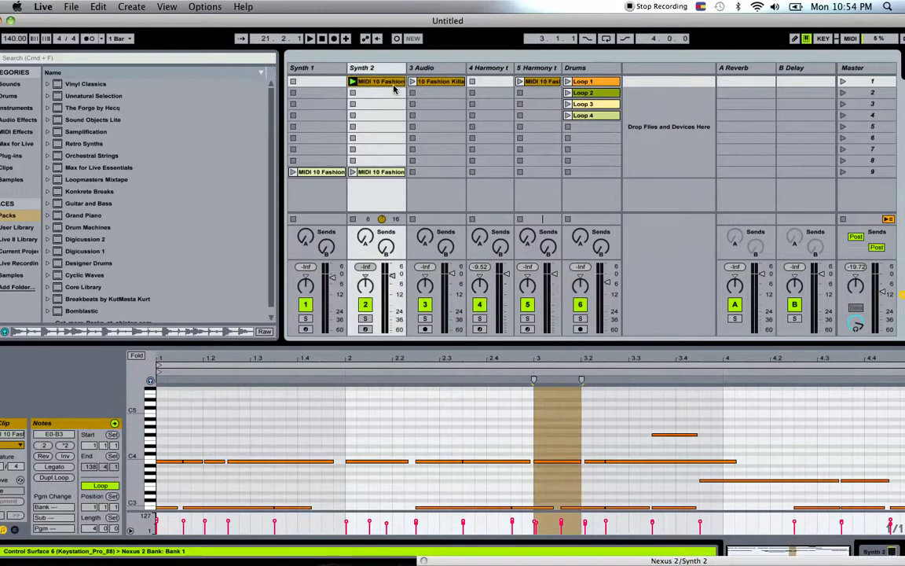
pyautogui.click(352, 83)
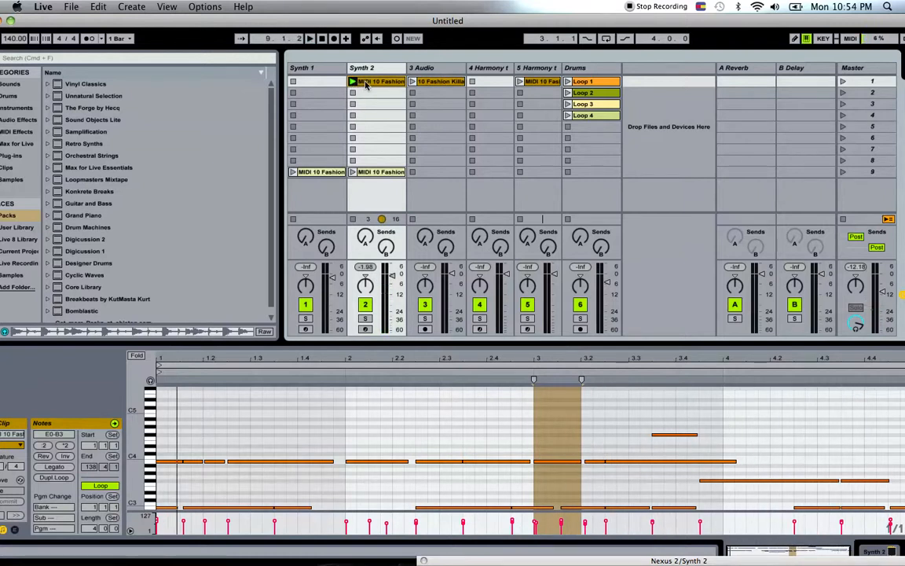
pyautogui.press('super+d')
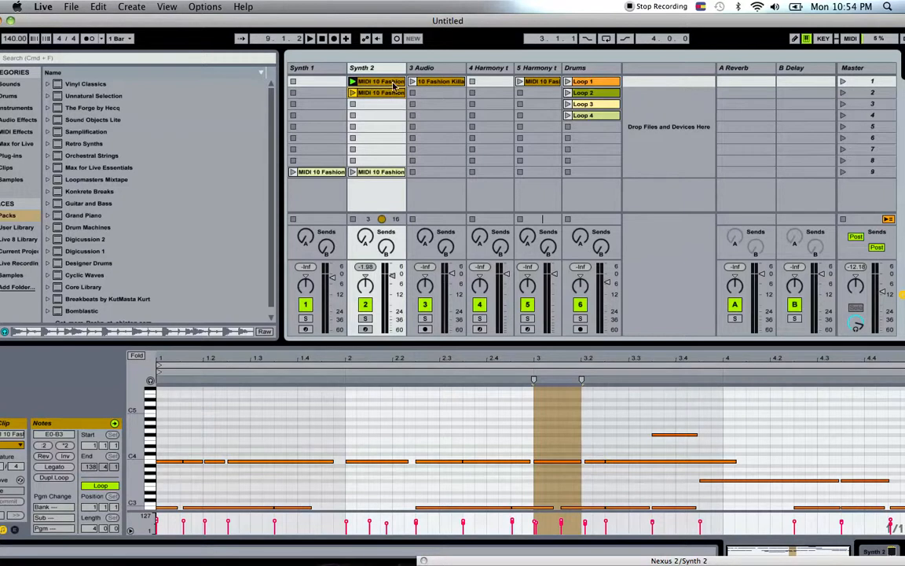
pyautogui.moveTo(387, 92); pyautogui.dragTo(334, 86)
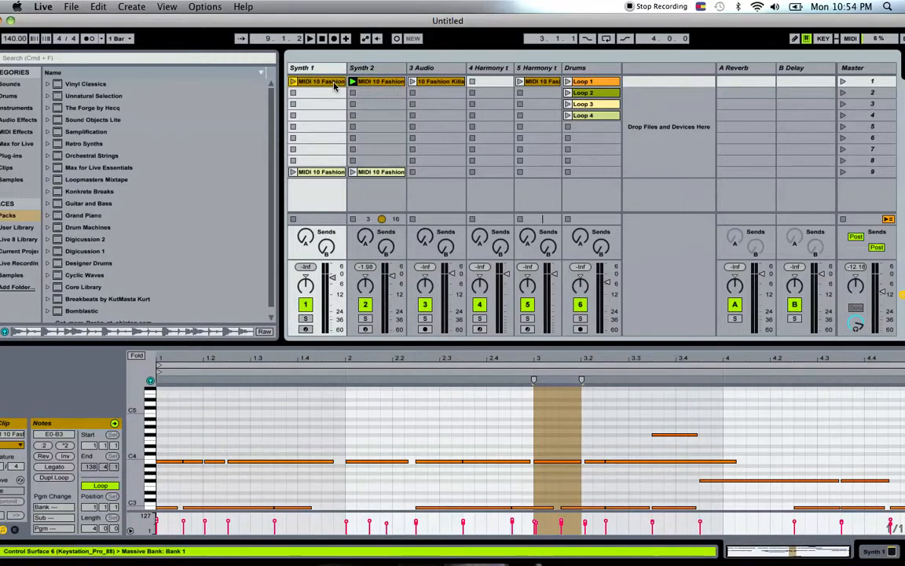
# Move the Fashion Killa and 5 Harmony clips to scene 2 and Loop 1 to scene 5, and play scene 1 with only the synths.
pyautogui.click(457, 86)
pyautogui.moveTo(459, 82); pyautogui.dragTo(461, 93)
pyautogui.moveTo(531, 83); pyautogui.dragTo(591, 126)
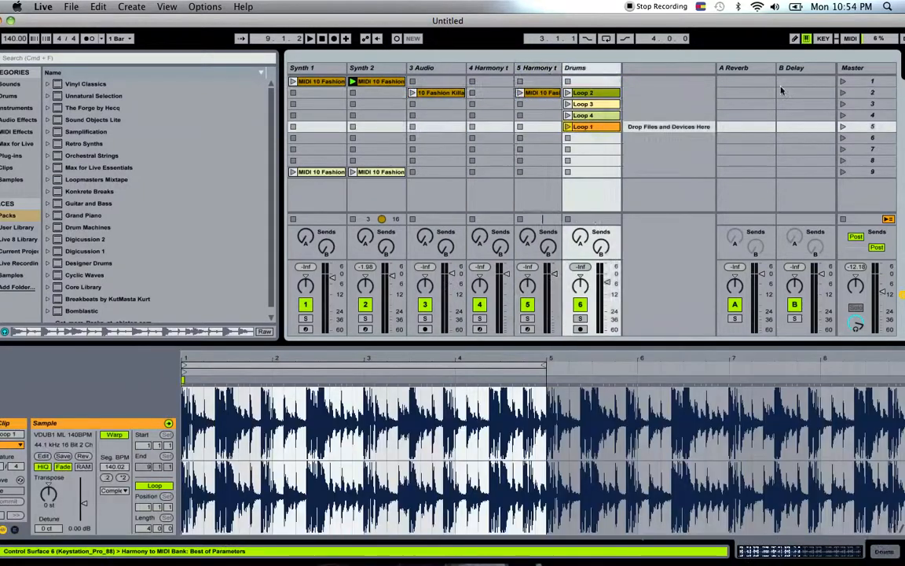
pyautogui.click(841, 81)
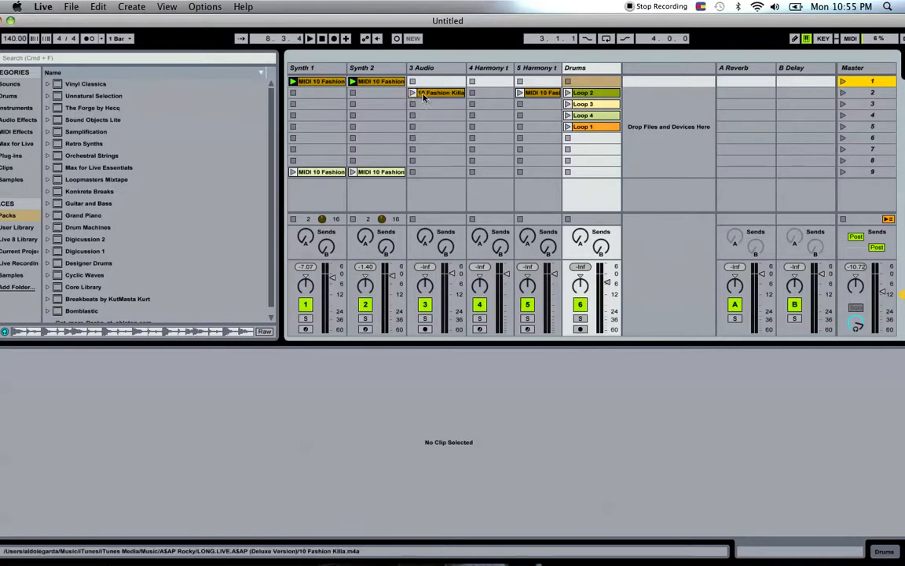
# Move the Fashion Killa clip back to scene 1 and launch the scene with both synth clips.
pyautogui.moveTo(432, 92); pyautogui.dragTo(433, 84)
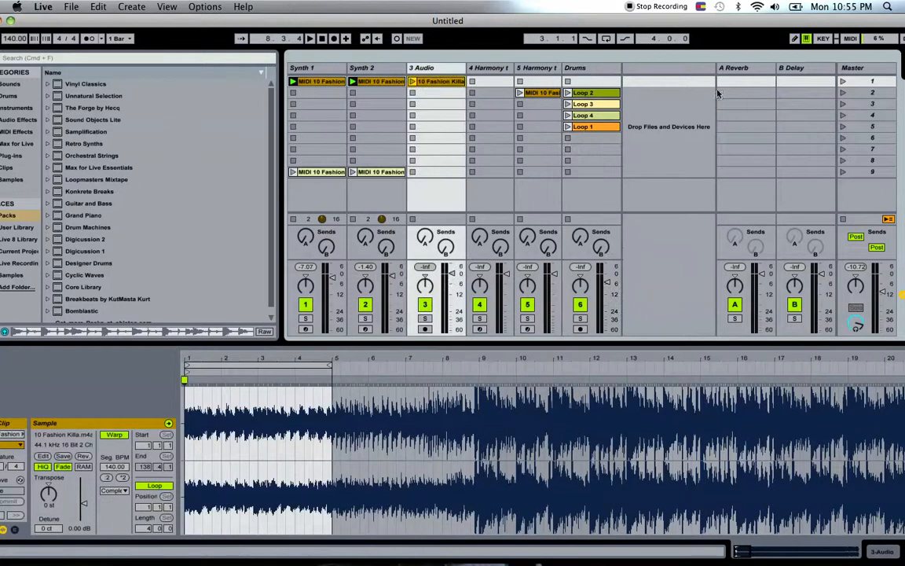
pyautogui.click(841, 81)
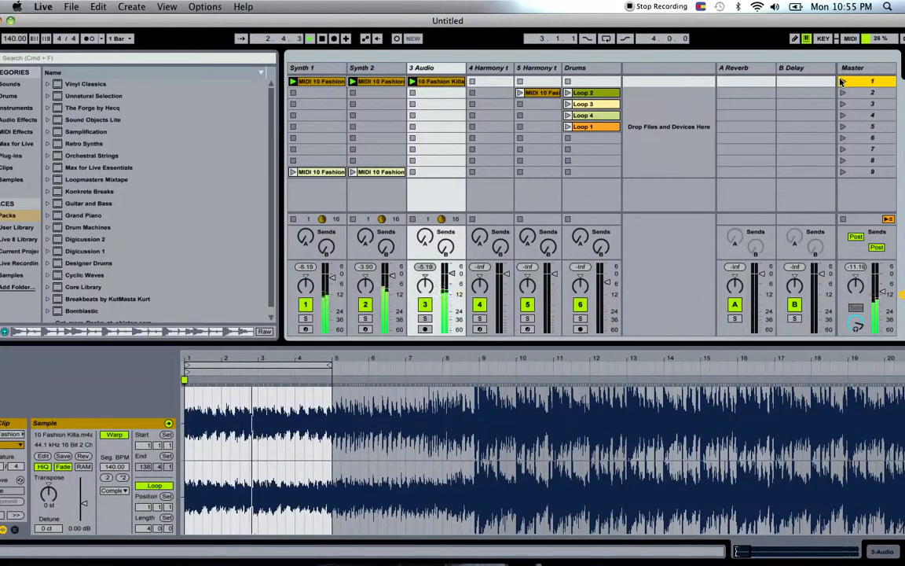
# Stop the Fashion Killa clip to hear the two synth clips alone, and stop playback.
pyautogui.click(414, 219)
pyautogui.press('space')
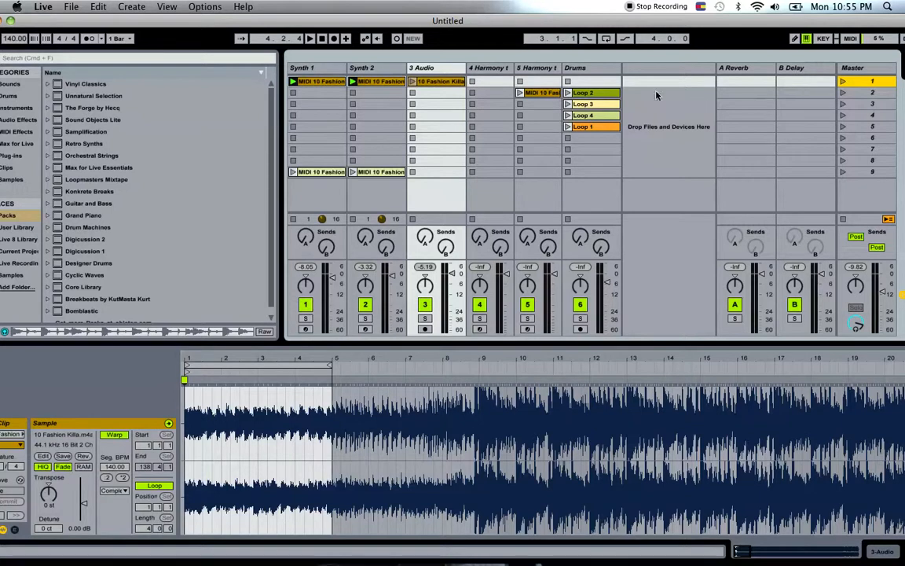
# Move the Loop 2 drum clip to scene 1 and play the scene with and without the Fashion Killa clip.
pyautogui.moveTo(610, 93); pyautogui.dragTo(613, 89)
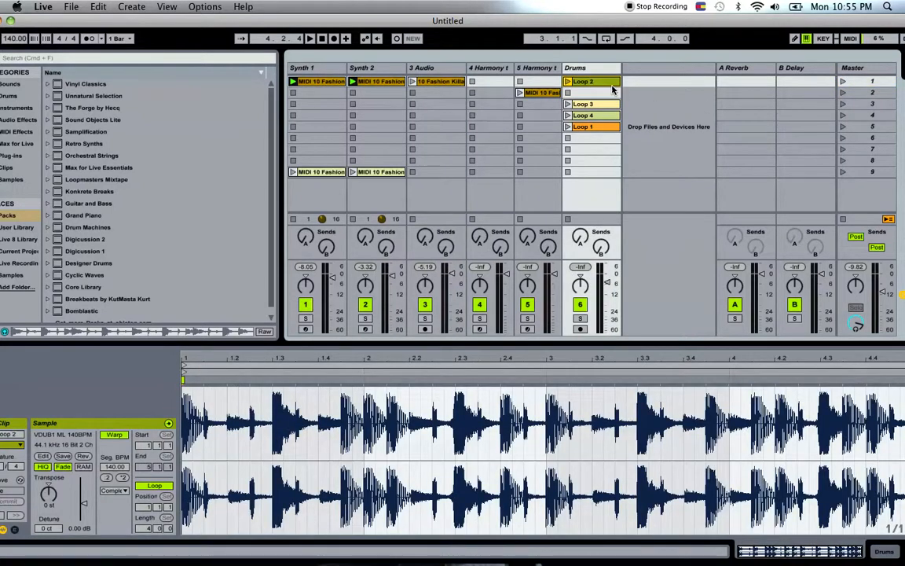
pyautogui.click(842, 82)
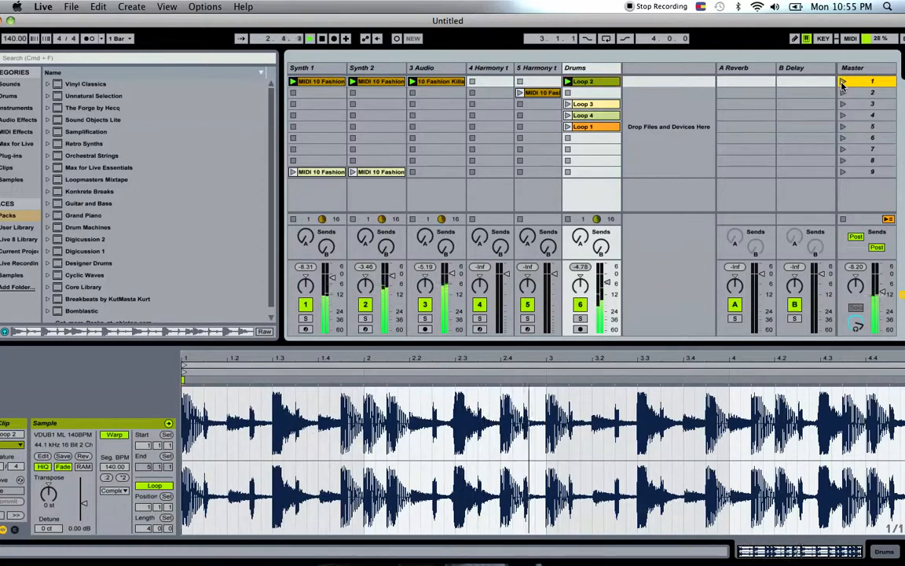
pyautogui.click(412, 221)
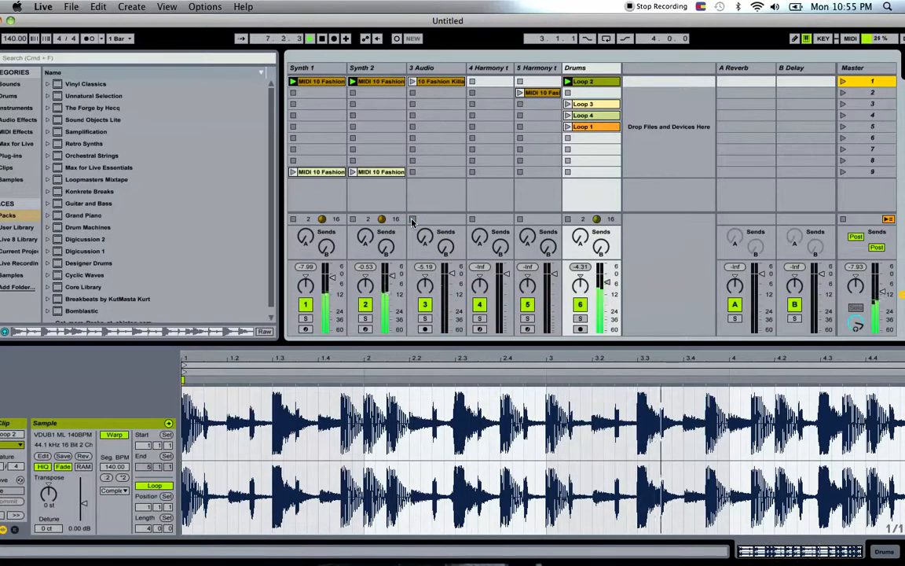
pyautogui.click(412, 82)
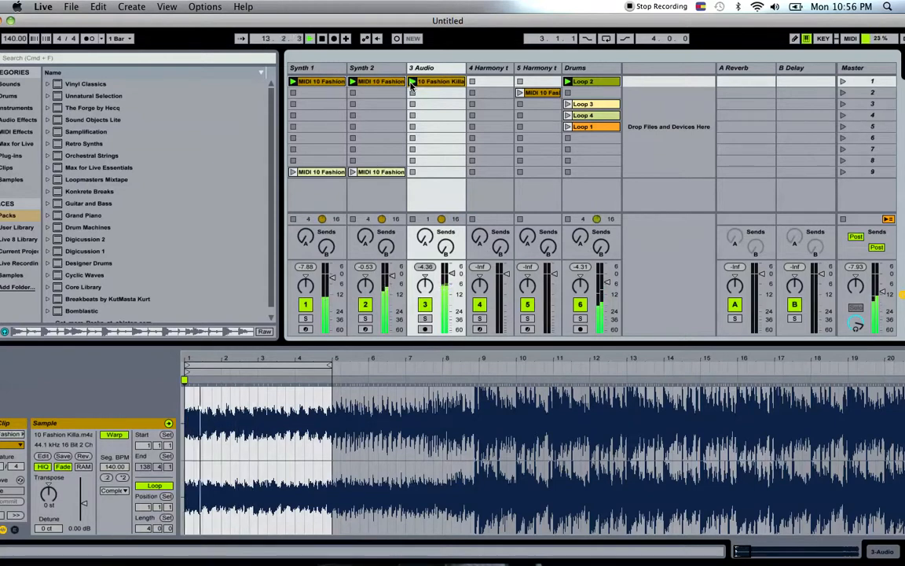
# Audition Loop 1 and Loop 3 against the playing clips, ending on Loop 1, and stop playback.
pyautogui.click(567, 128)
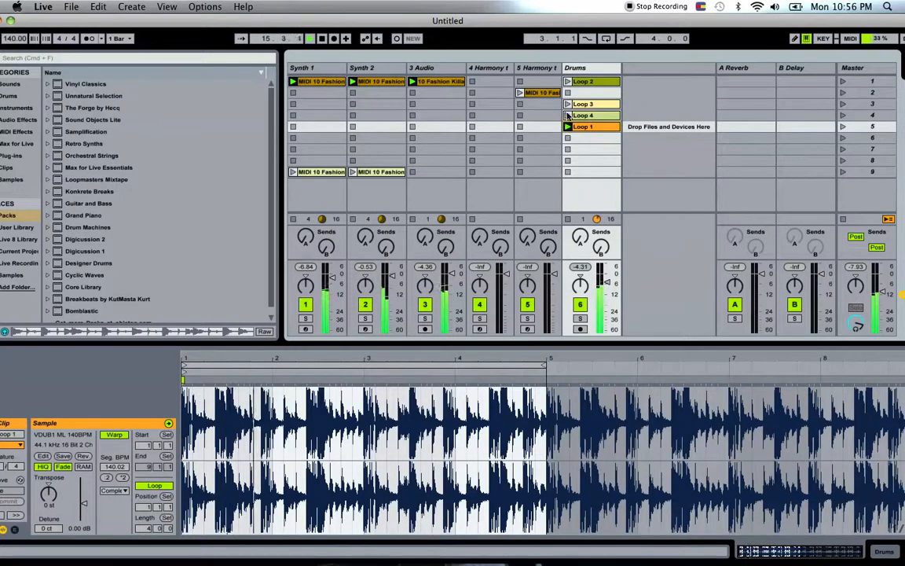
pyautogui.click(568, 104)
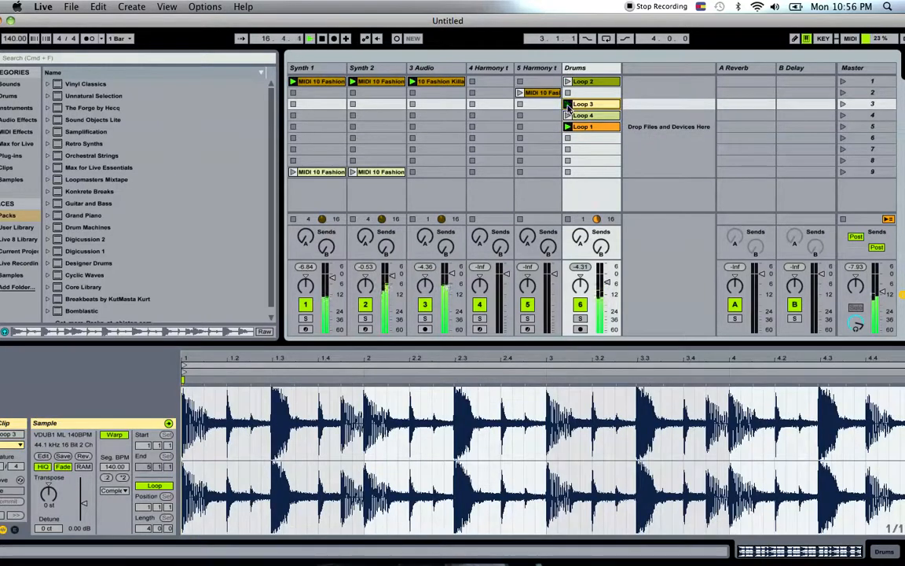
pyautogui.click(568, 125)
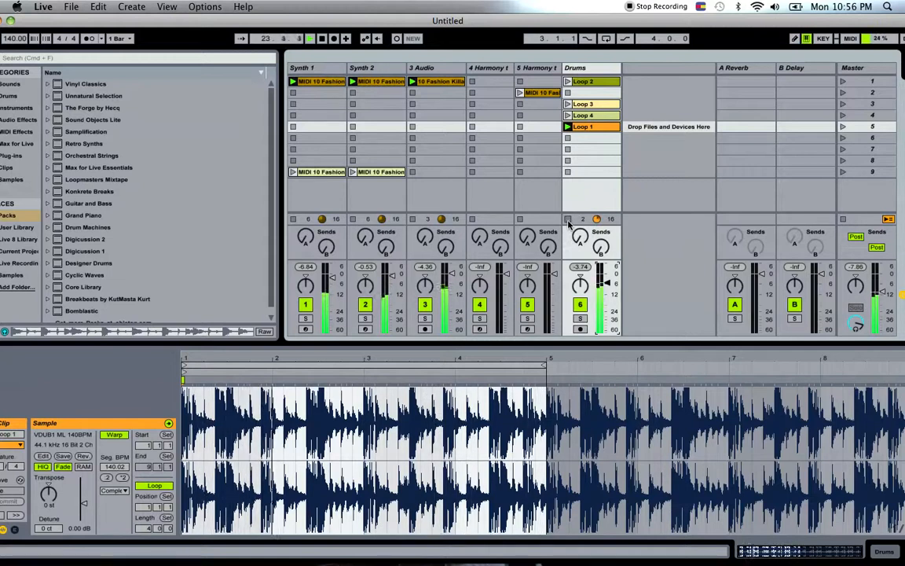
pyautogui.press('space')
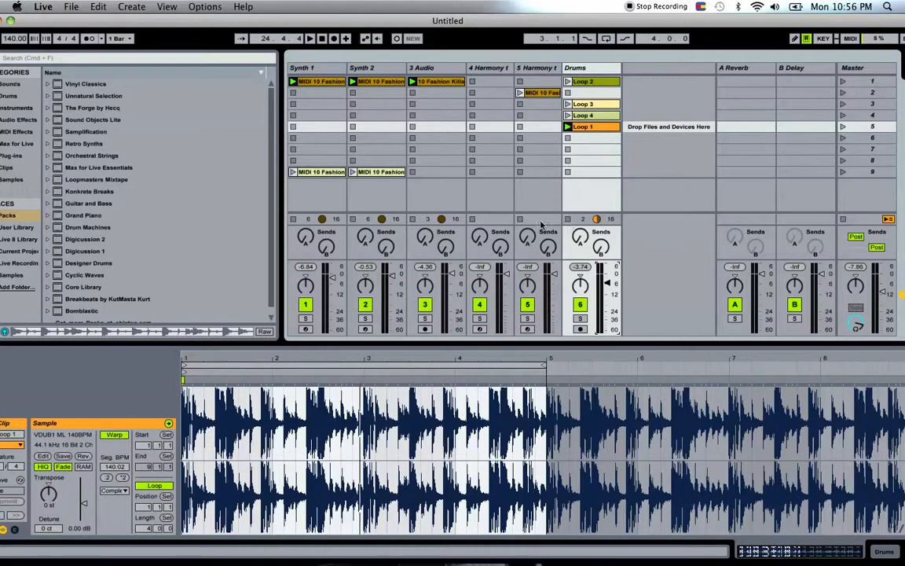
# View the available commands for the Fashion Killa clip and lower the Live window to uncover the desktop.
pyautogui.rightClick(454, 82)
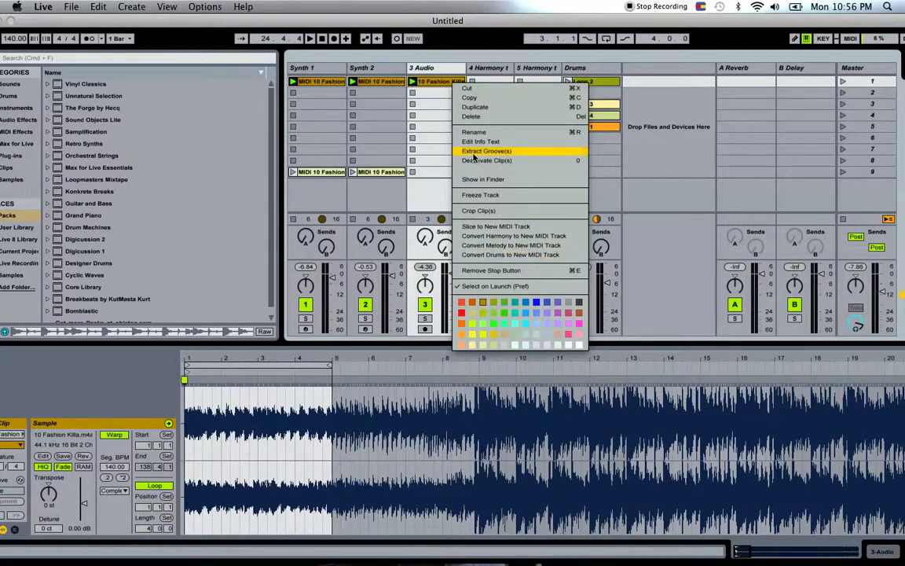
pyautogui.click(468, 29)
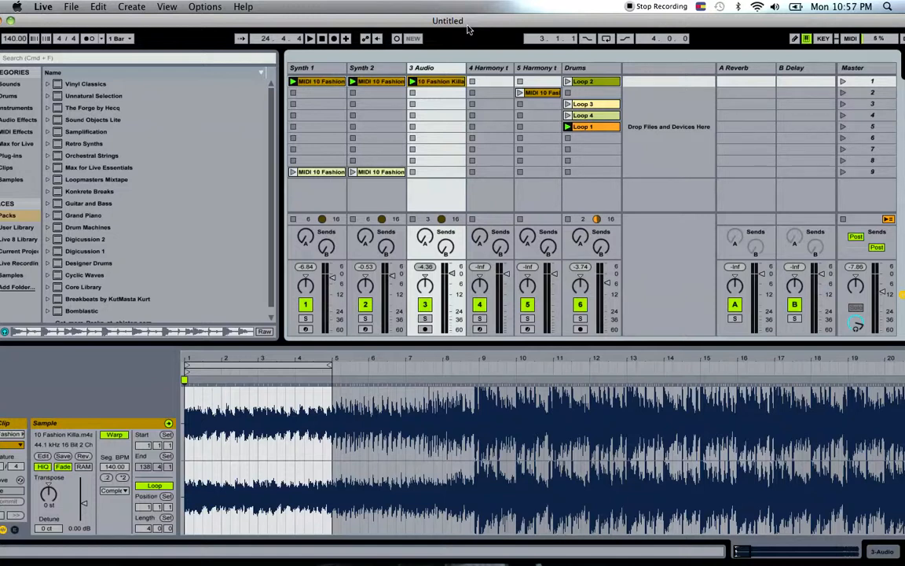
pyautogui.moveTo(467, 26); pyautogui.dragTo(477, 77)
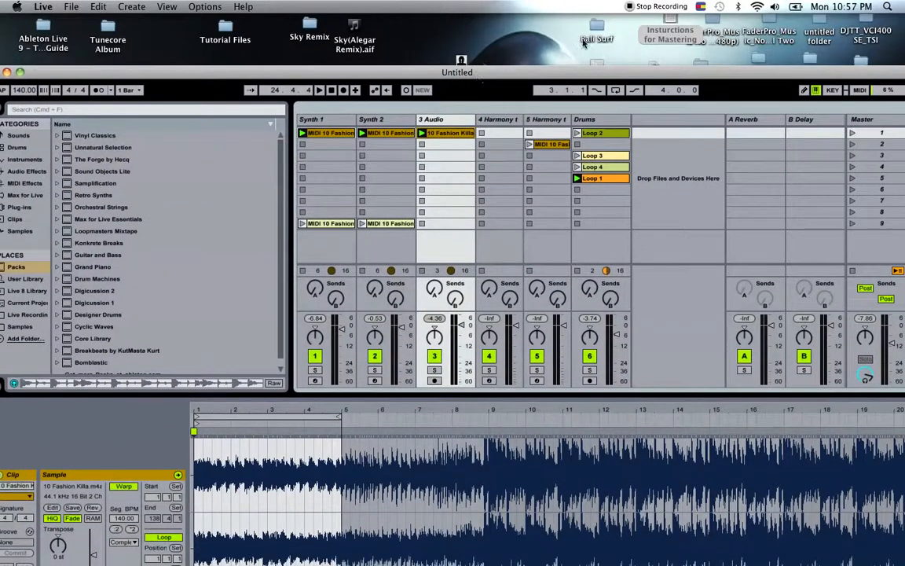